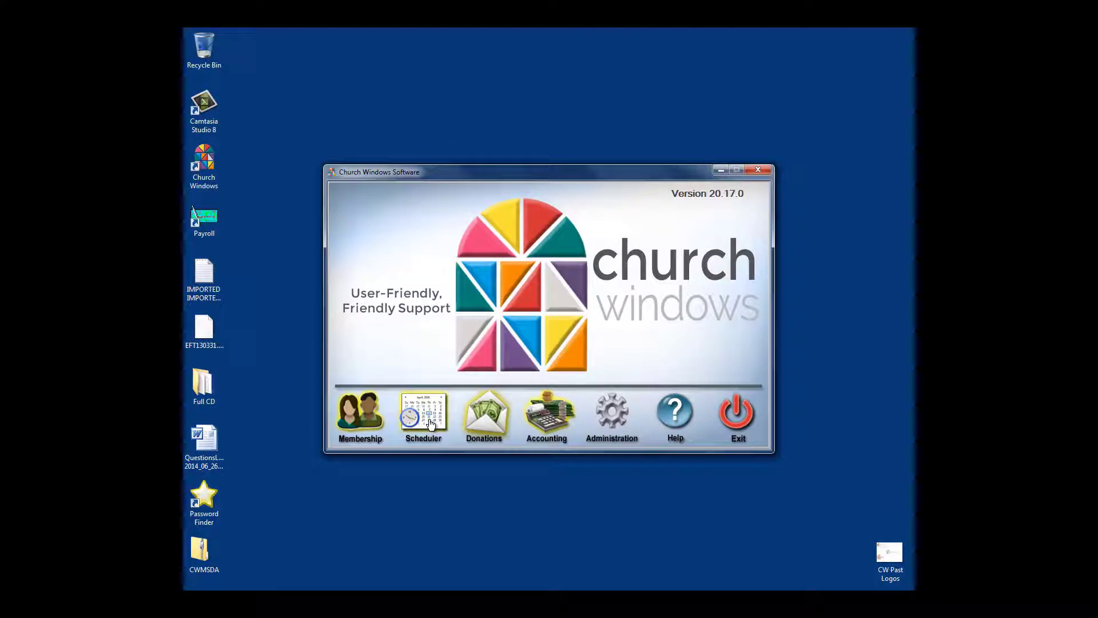
Launch the Scheduler module from the Church Windows launcher
click(431, 423)
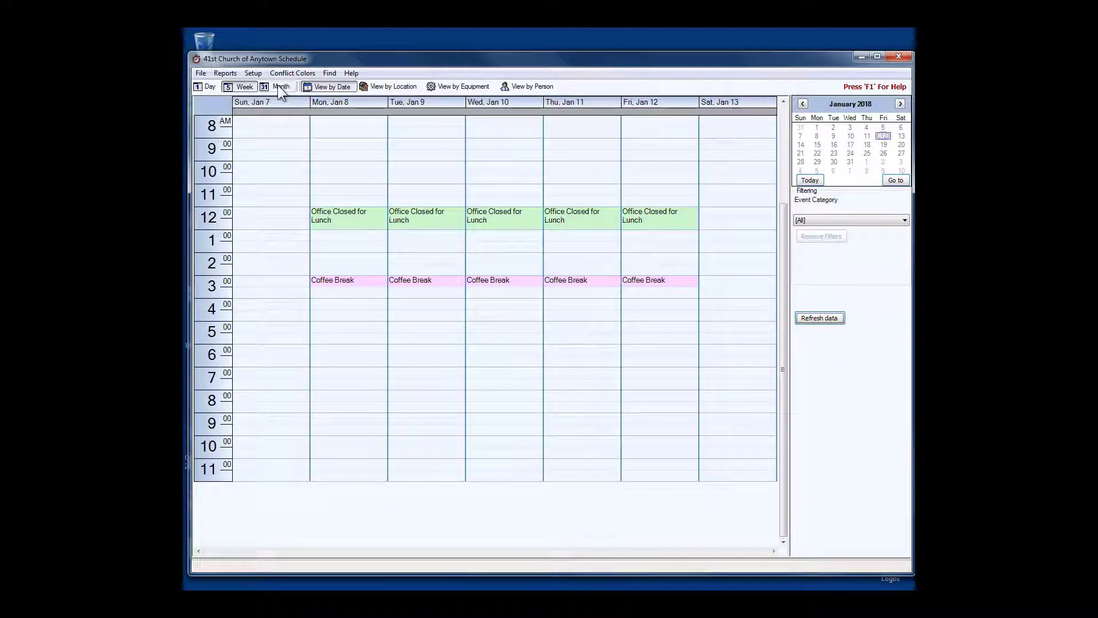
Switch the calendar to Month view and step back month by month toward August 2014
click(280, 89)
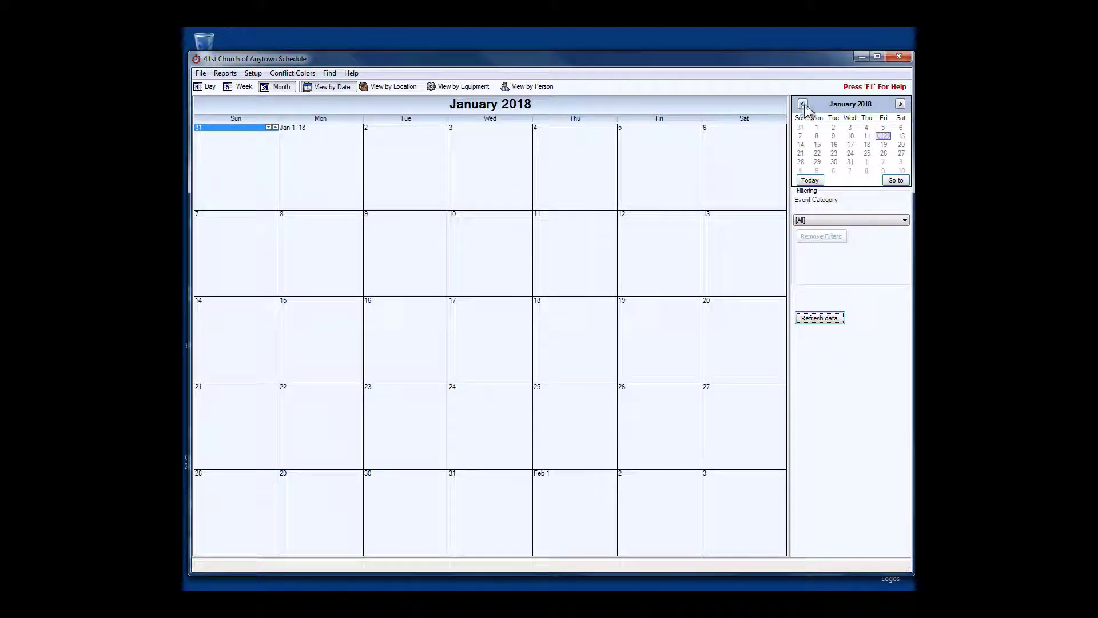
click(803, 104)
click(803, 104)
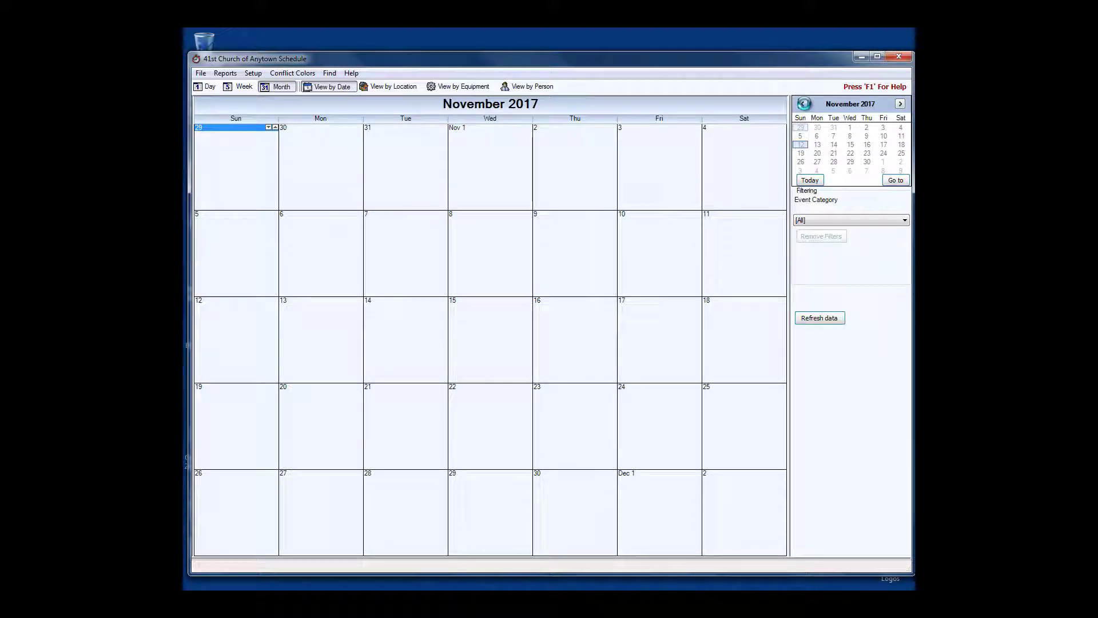
click(803, 104)
click(803, 104)
click(803, 104)
click(803, 104)
click(803, 104)
click(803, 104)
click(802, 104)
click(803, 104)
click(803, 104)
click(803, 104)
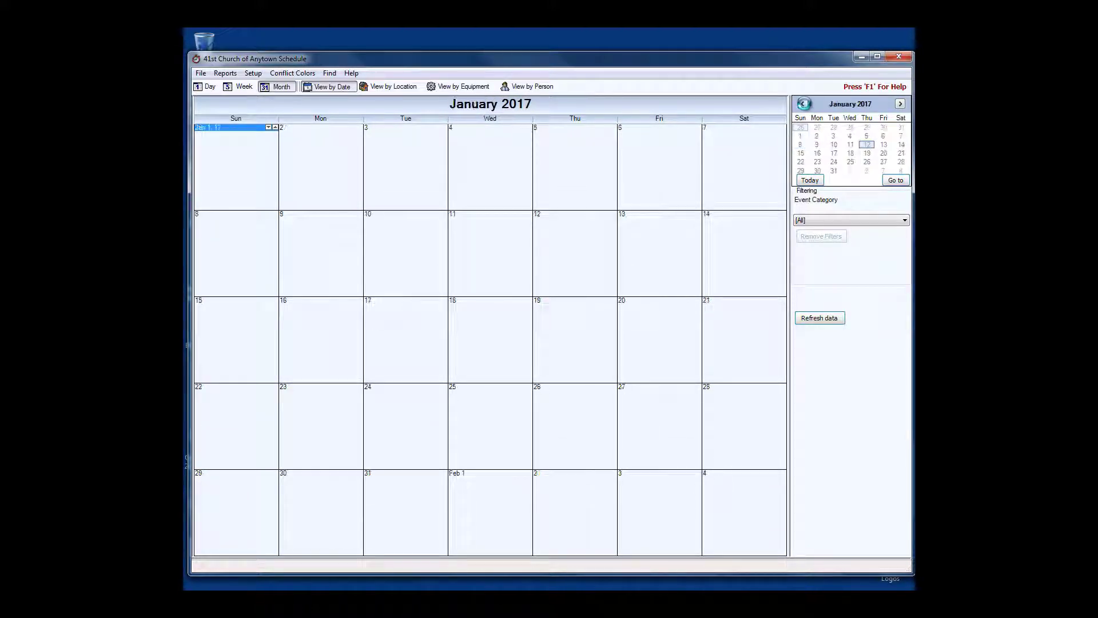
click(803, 104)
click(803, 104)
click(803, 104)
click(803, 104)
click(803, 104)
click(803, 104)
click(803, 104)
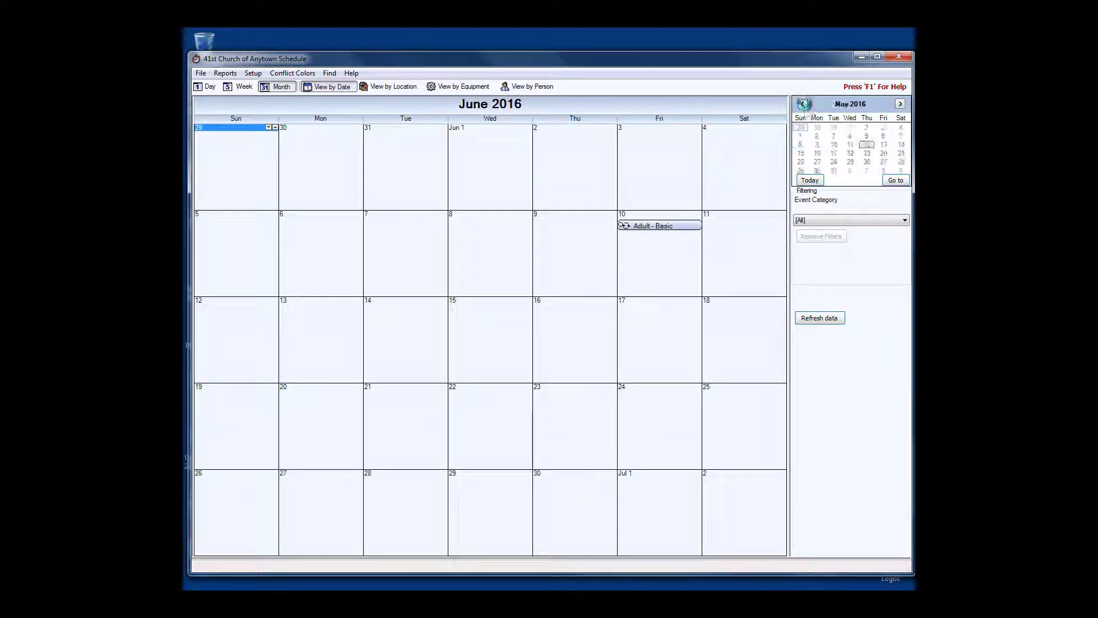
click(803, 104)
click(803, 104)
click(803, 104)
click(803, 104)
click(803, 104)
click(804, 104)
click(803, 104)
click(804, 104)
click(804, 105)
click(803, 104)
click(803, 104)
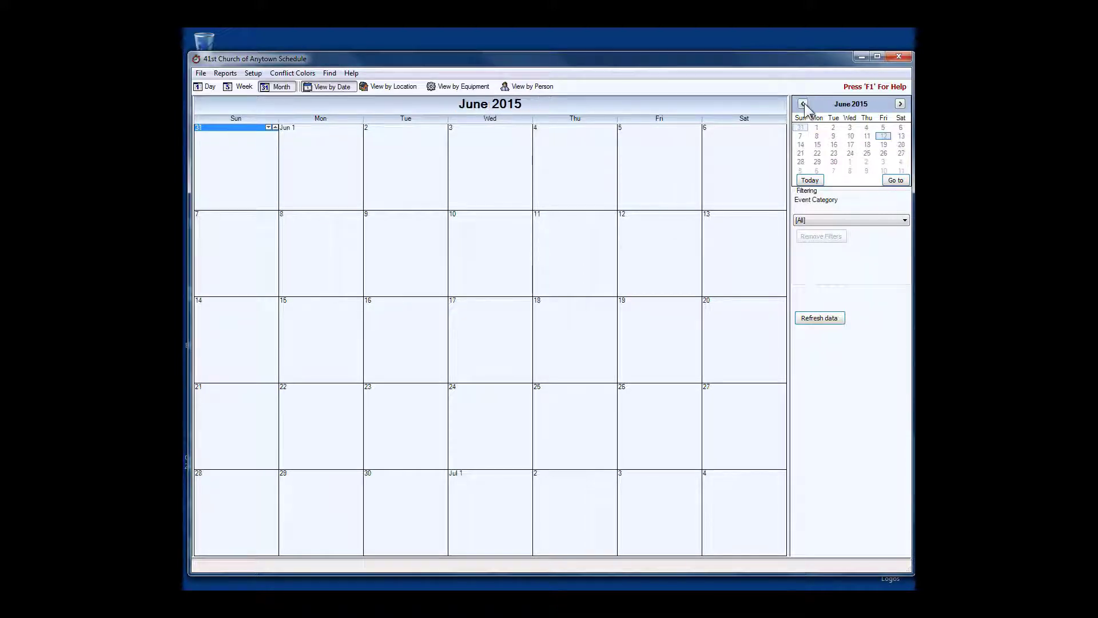
click(804, 104)
click(804, 104)
click(804, 105)
click(803, 104)
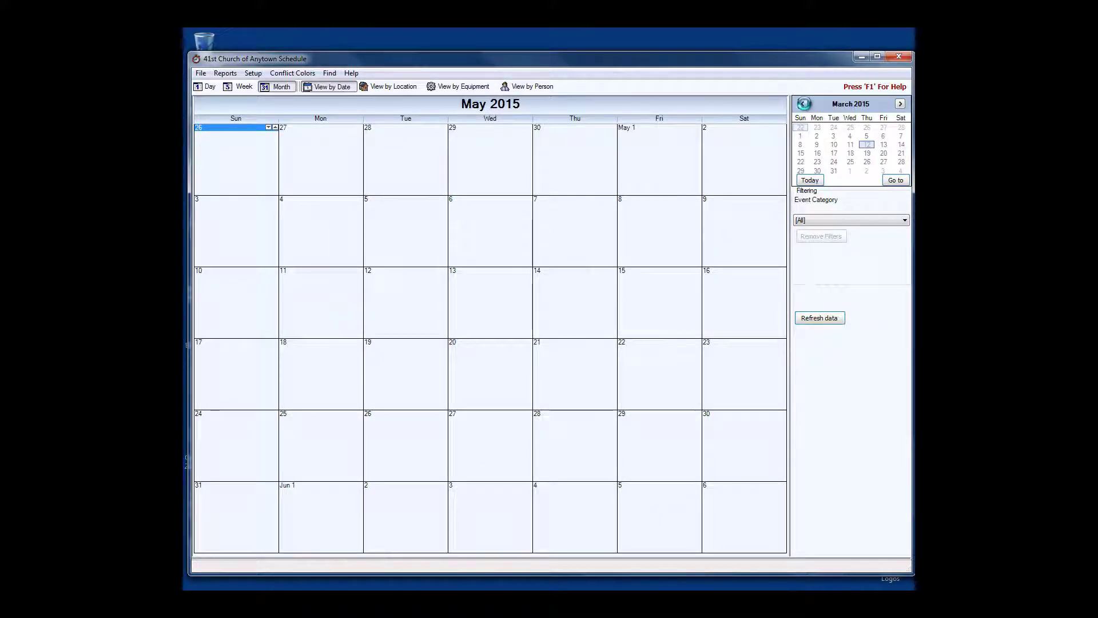
click(803, 104)
click(804, 104)
click(804, 104)
click(804, 105)
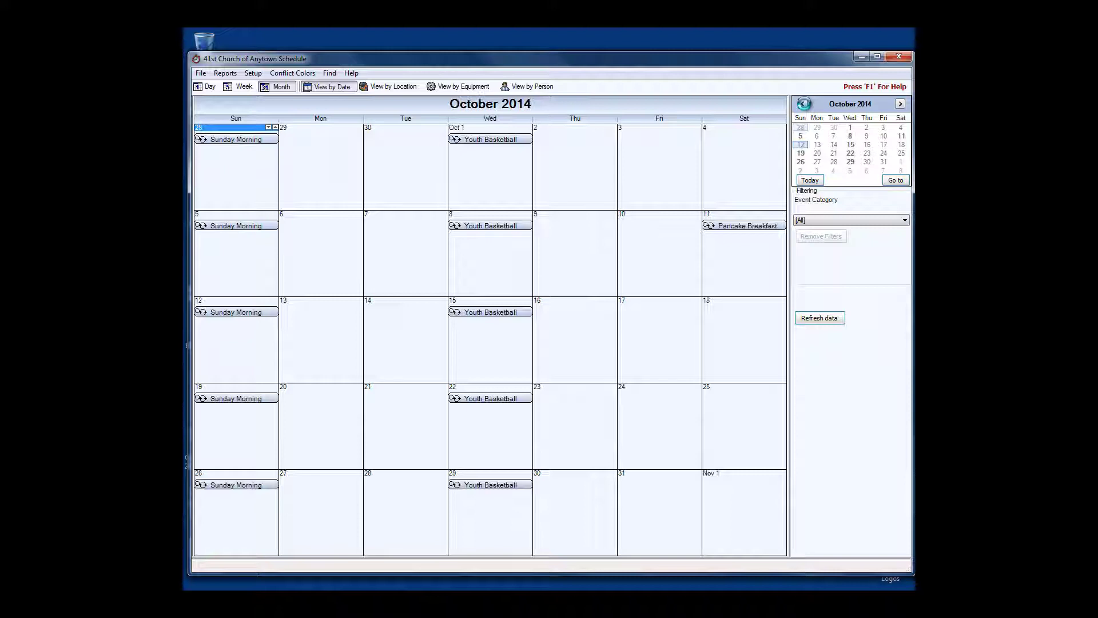
click(803, 104)
click(803, 104)
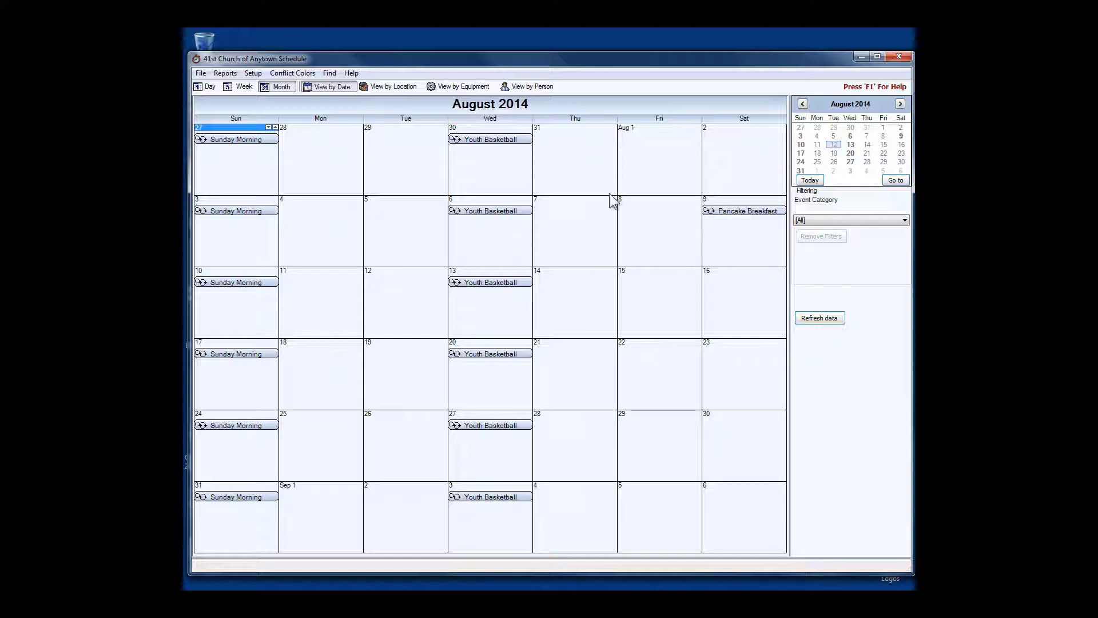
click(239, 87)
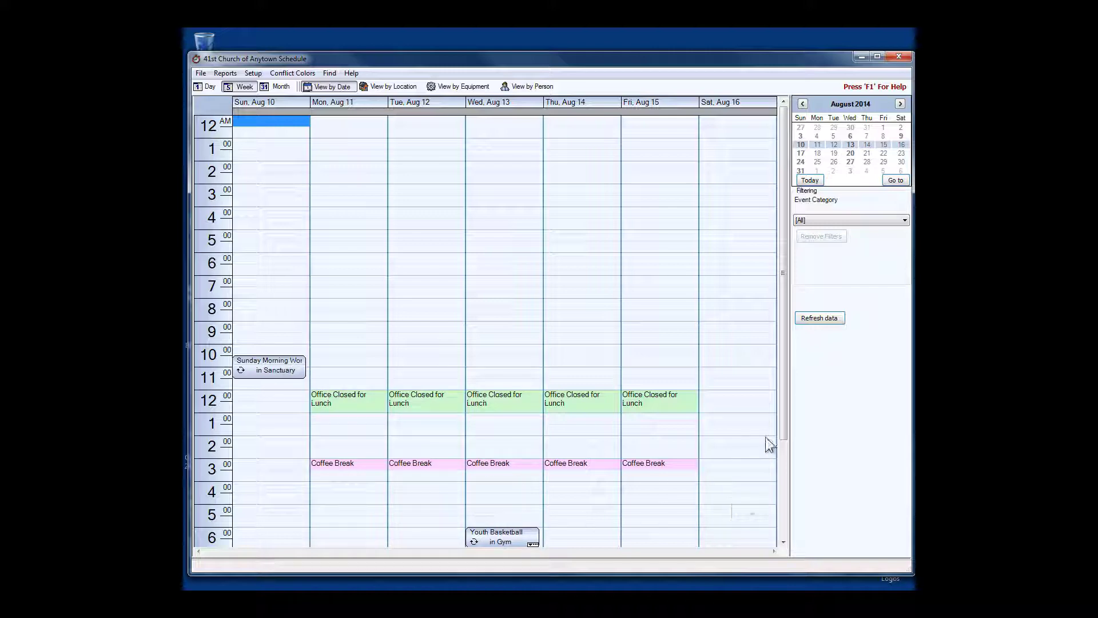
drag(783, 417, 781, 464)
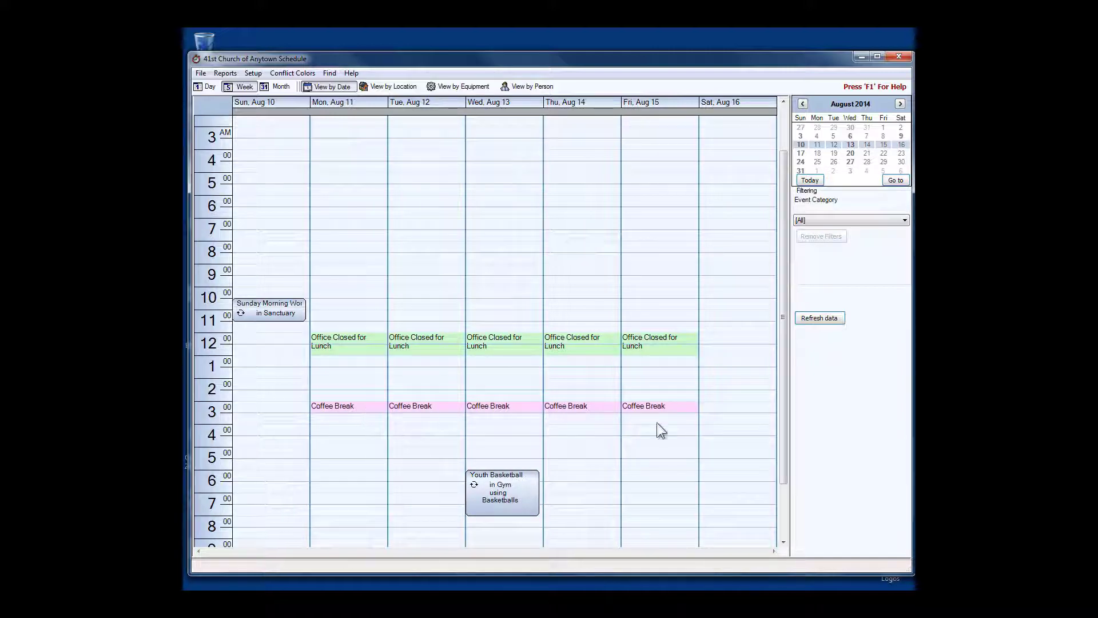
scroll(785, 385, up, 3)
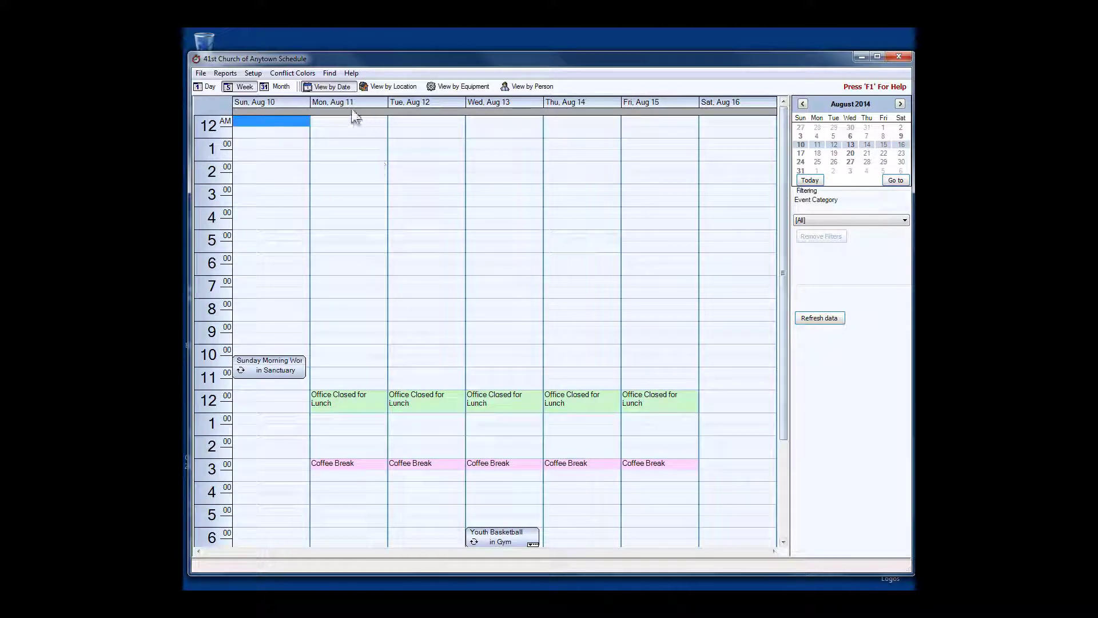
click(279, 87)
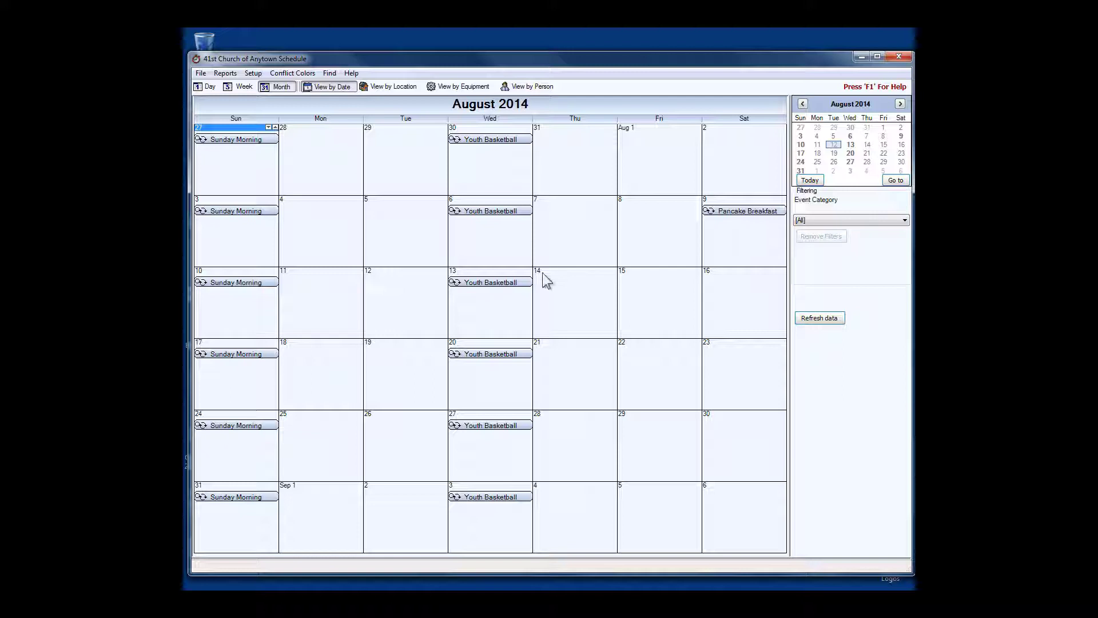
Show Friday, August 1, 2014 by location, with Choir Room, Gym, meeting room and Sanctuary columns
click(392, 87)
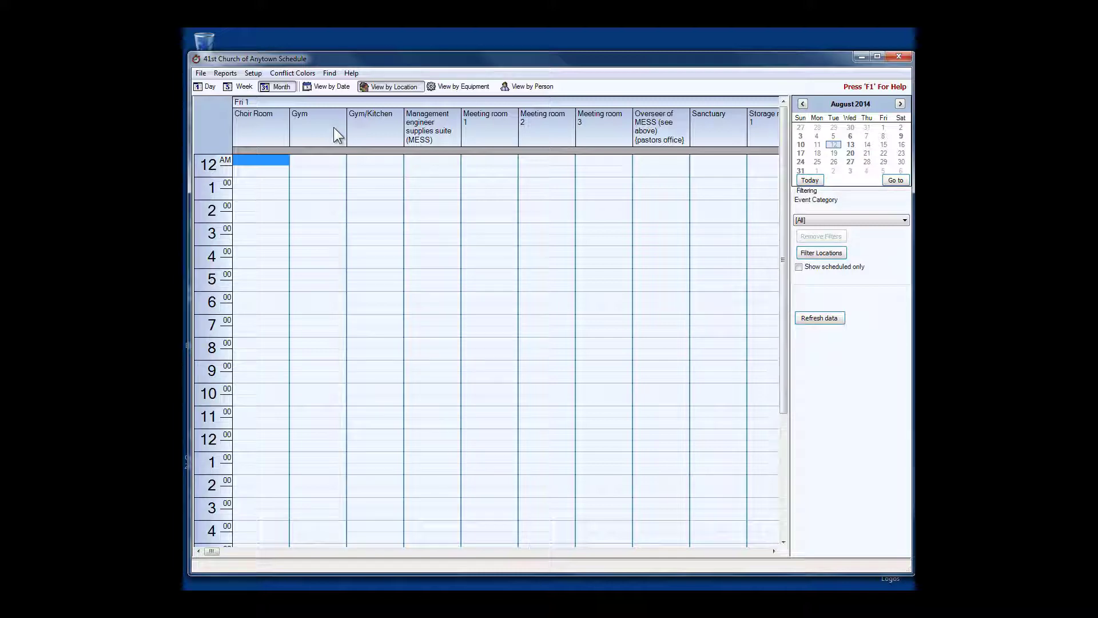
Lay out 13 August 2014 by equipment, then switch to one column per church member
click(454, 87)
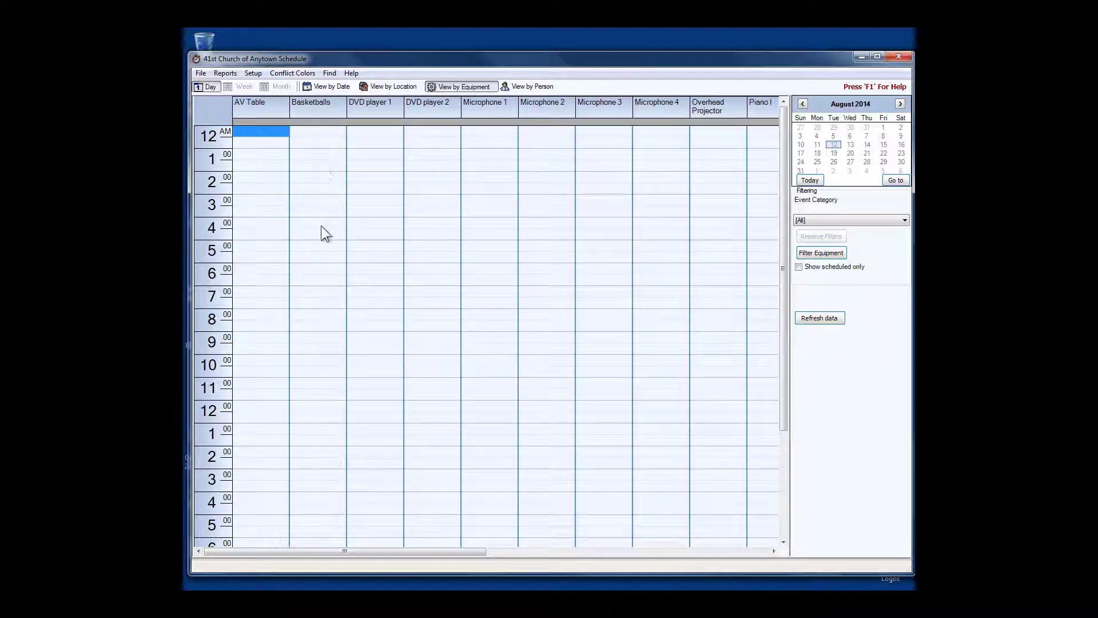
click(326, 335)
scroll(326, 335, down, 2)
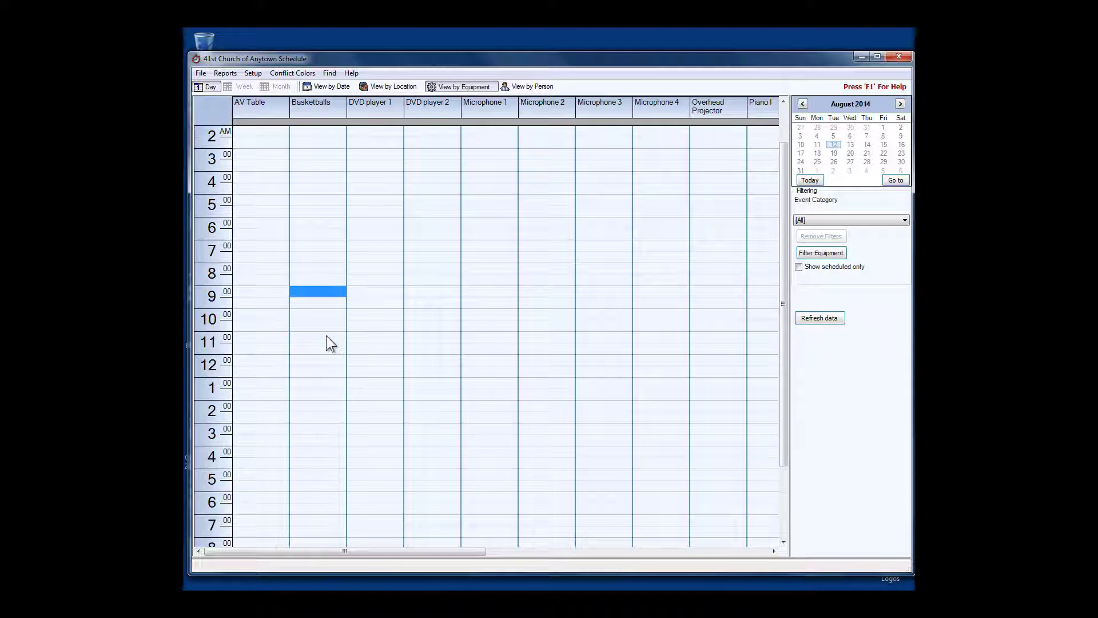
scroll(327, 338, down, 3)
scroll(327, 337, up, 4)
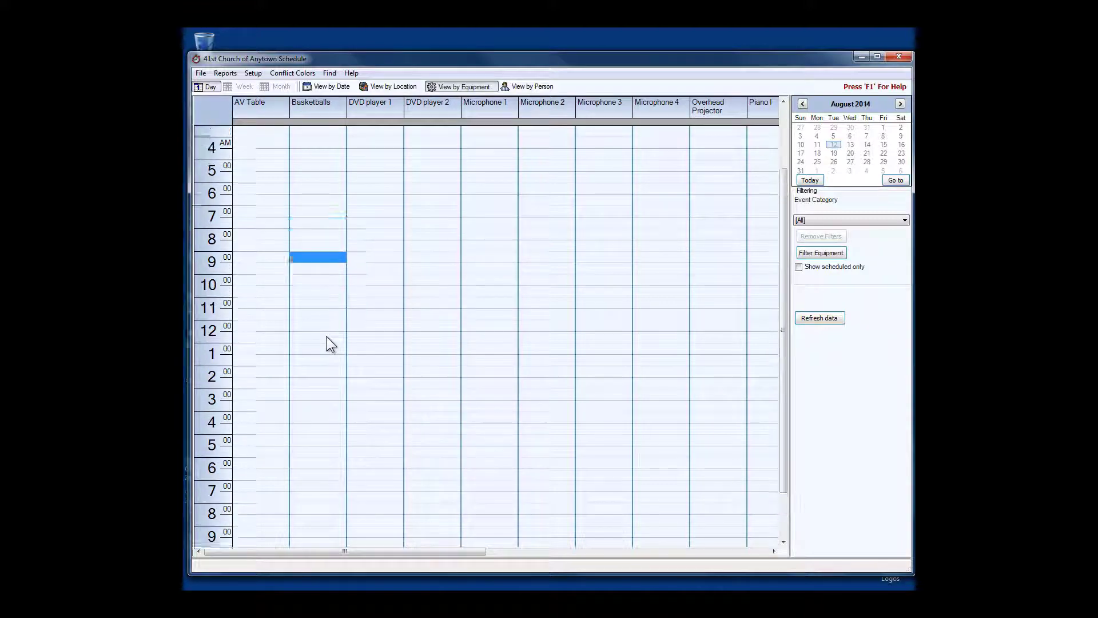
click(849, 145)
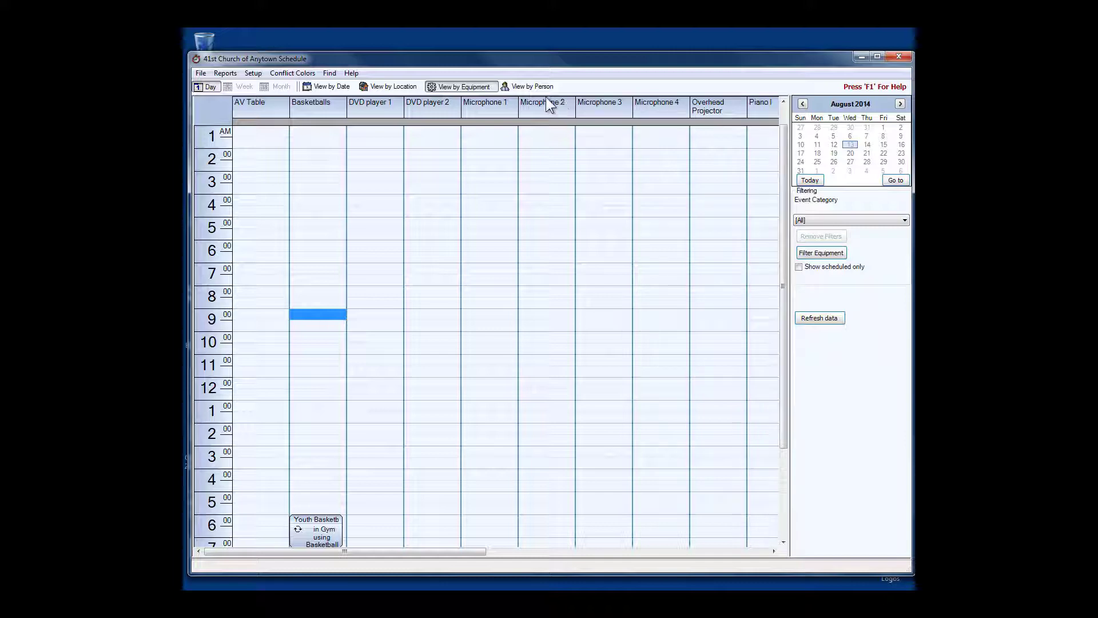
click(521, 87)
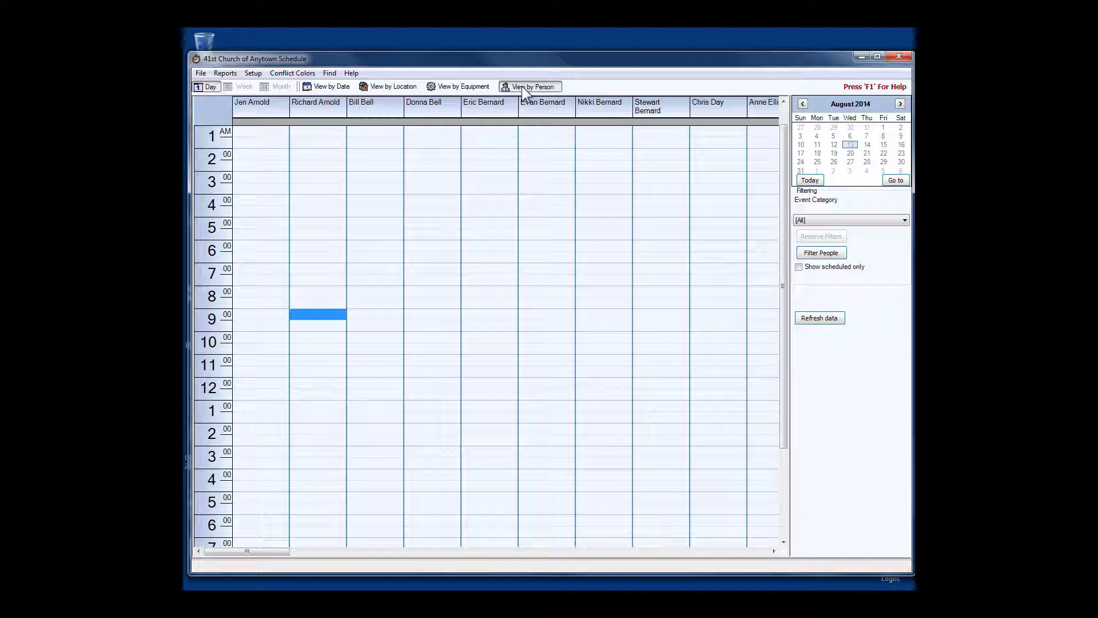
Return to the date-based August 2014 month calendar and open the File menu's export options
click(326, 86)
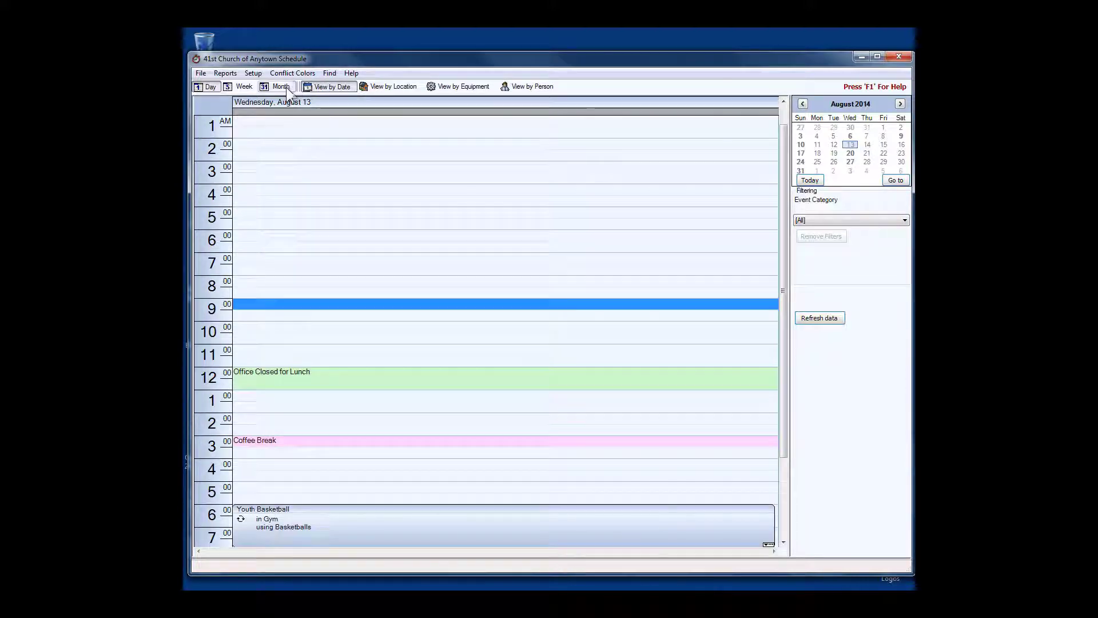
click(278, 89)
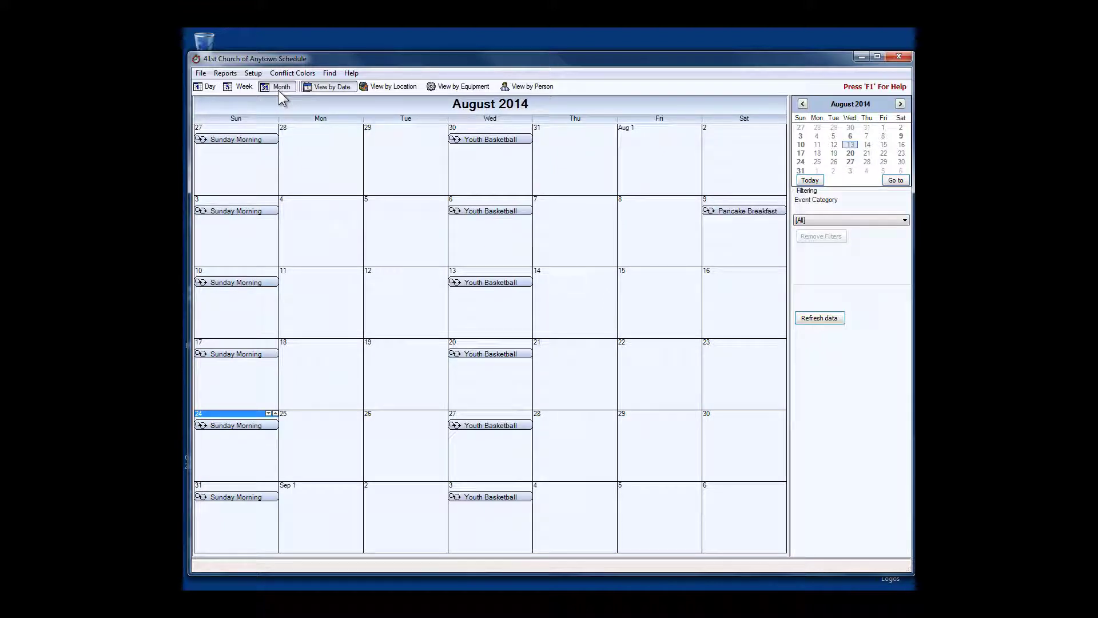
click(201, 73)
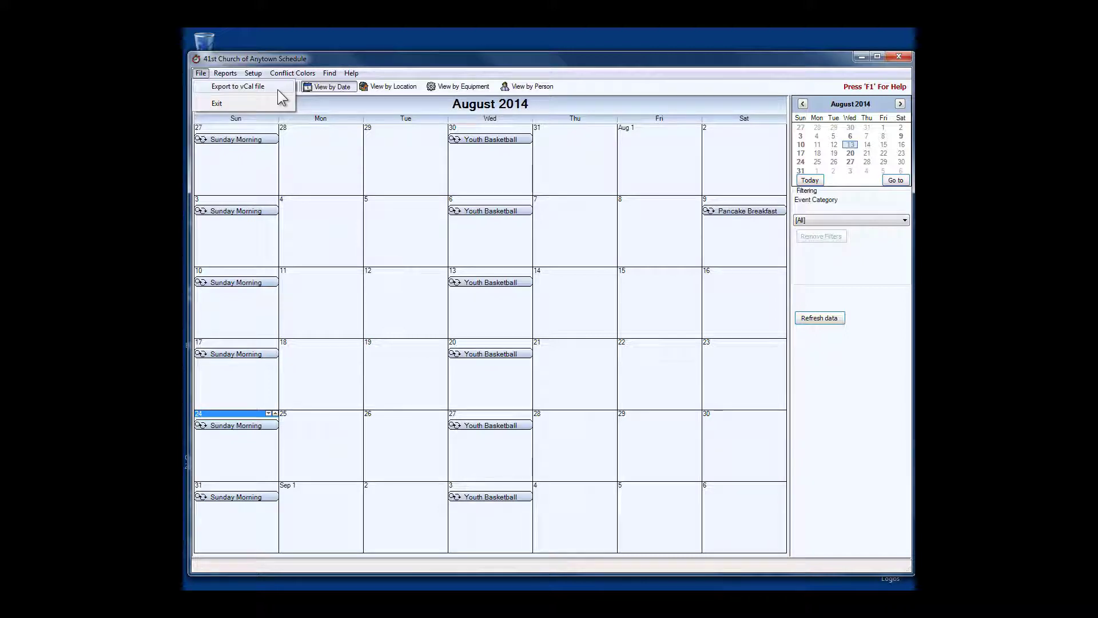
Close the File menu and check Sunday Morning Worship details: 10:30–11:30 AM, Sanctuary
click(402, 76)
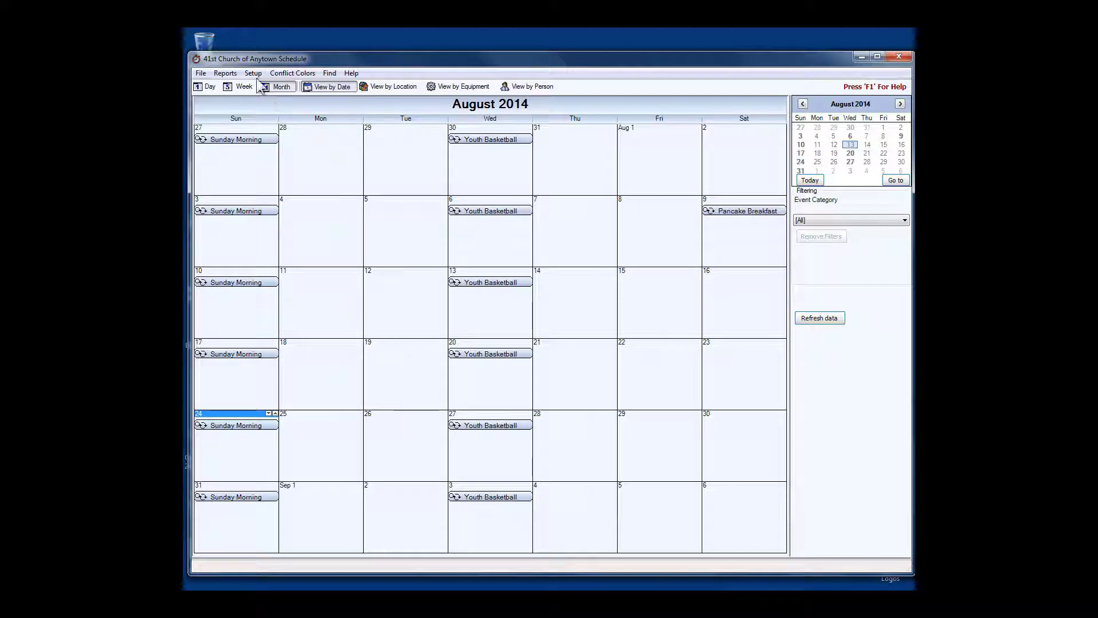
mouse_move(233, 143)
mouse_move(231, 430)
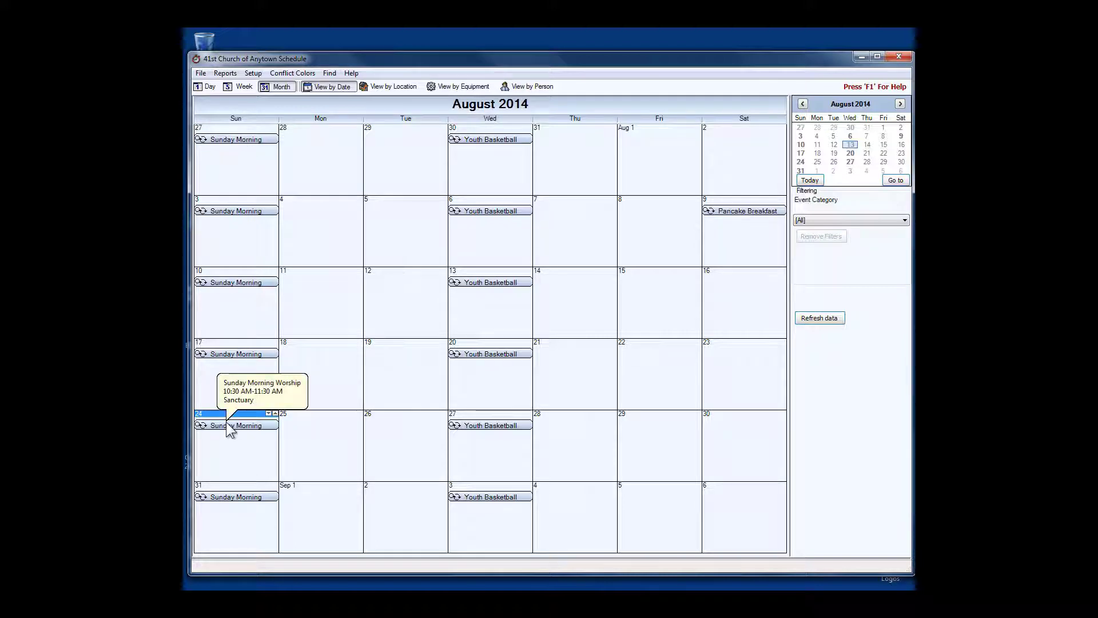